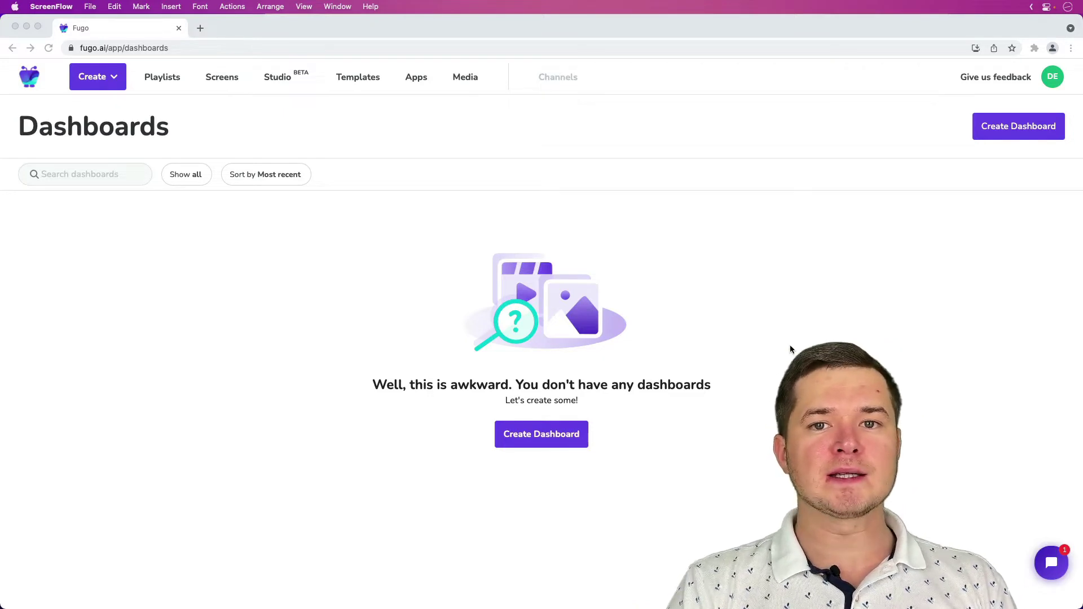
- Create a new Fugo dashboard with the URL online.tableau.com, bringing up the Recorder Install prompt
click(766, 408)
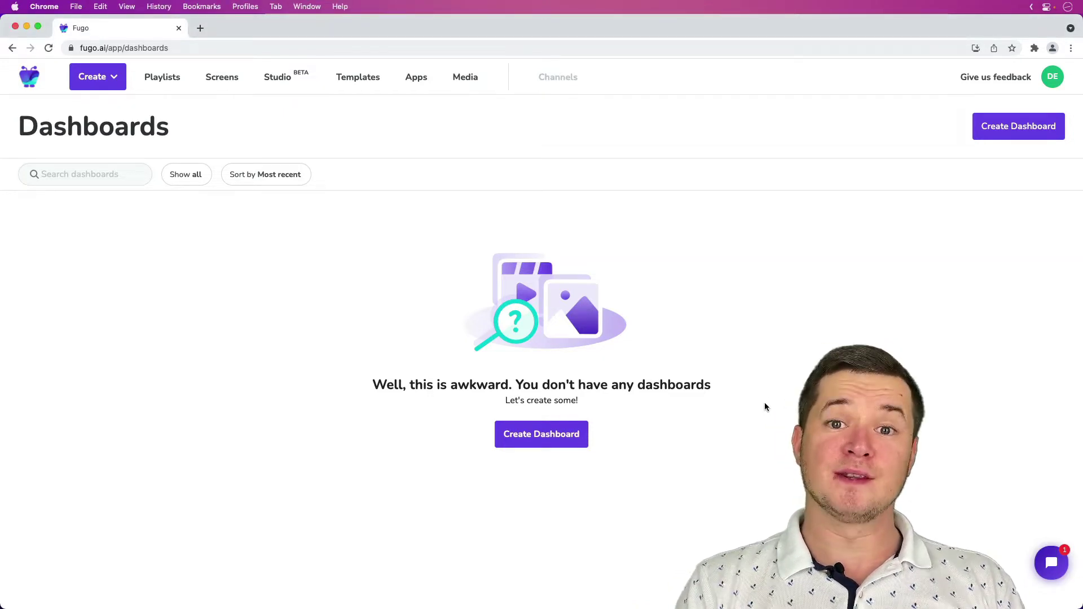
click(559, 442)
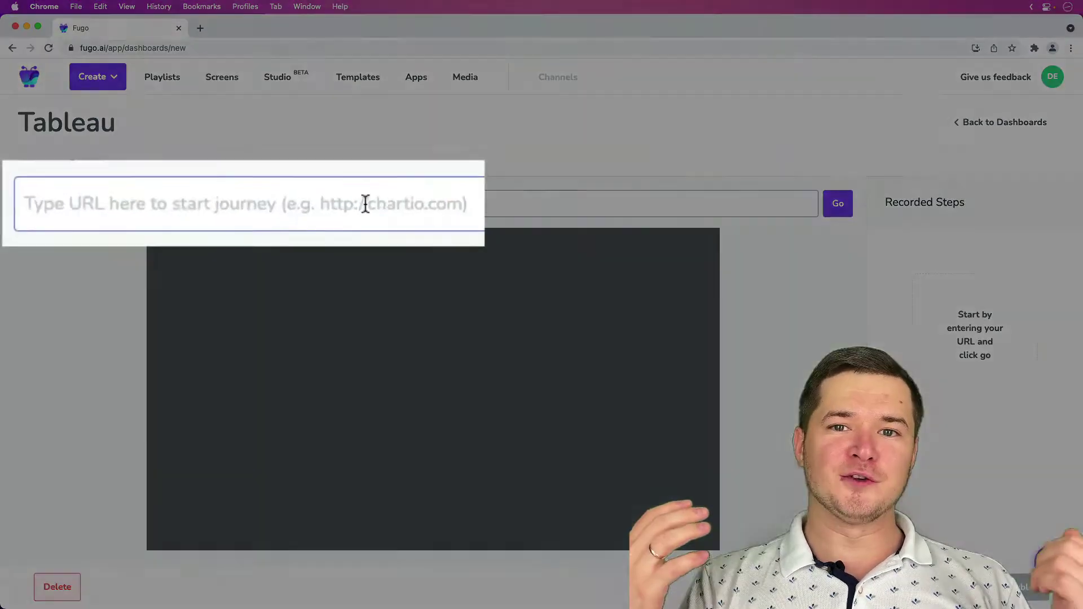
text(online.tab)
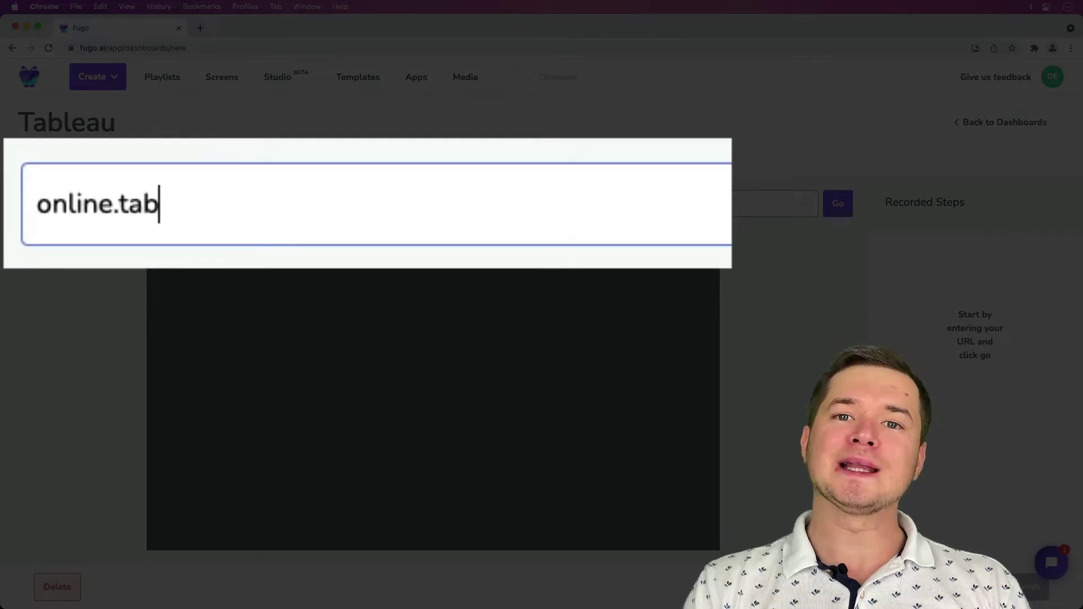
text(leau.com)
key(Return)
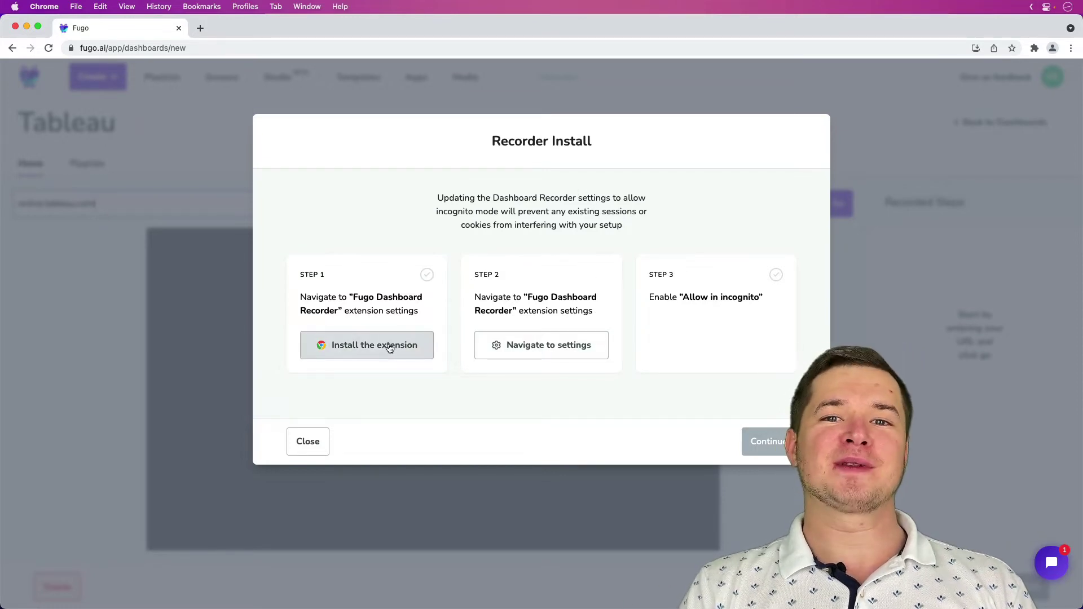
- Add the Fugo Dashboard Recorder extension to Chrome from the Chrome Web Store
click(390, 347)
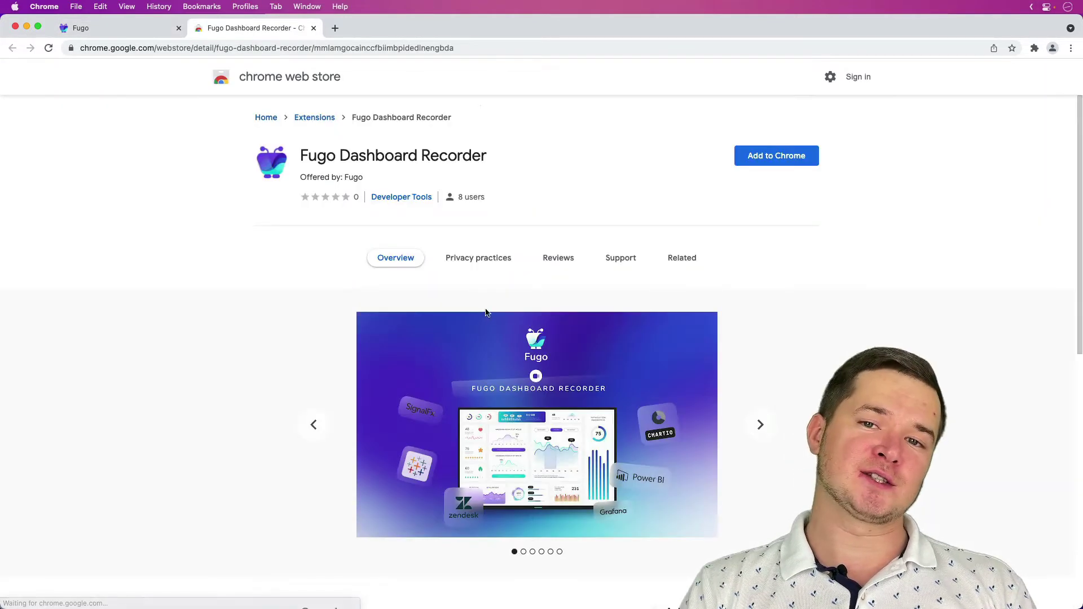
click(766, 164)
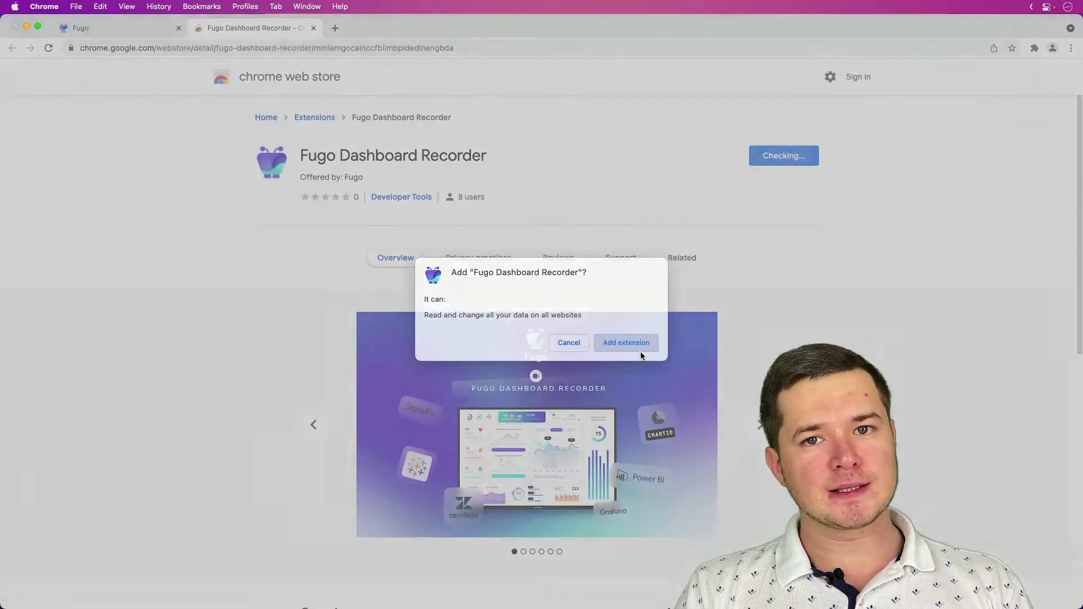
click(637, 346)
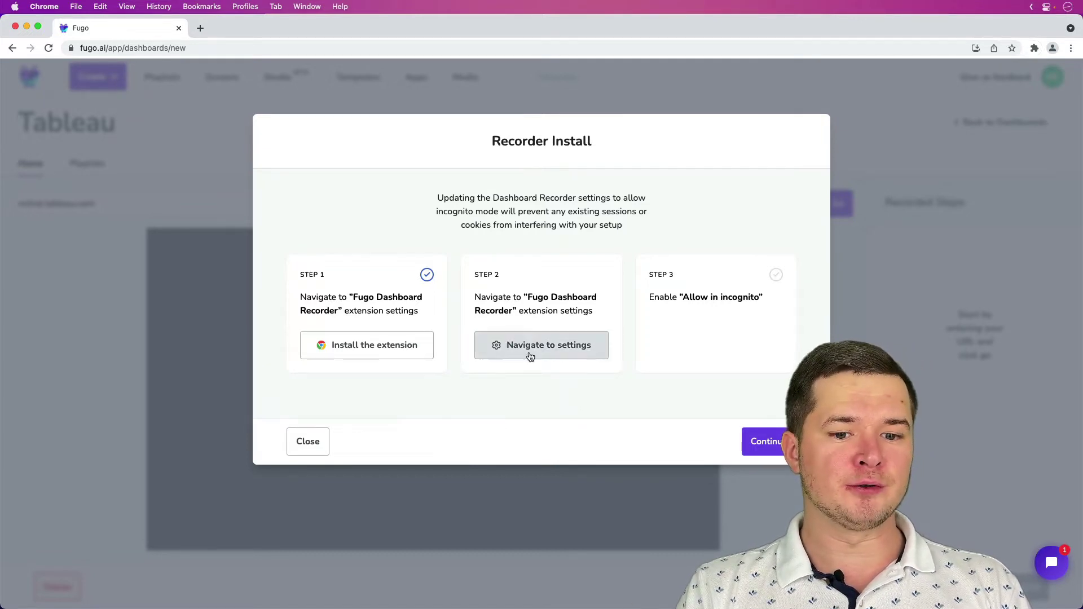
- Allow the Fugo Dashboard Recorder extension in Incognito and finish the recorder setup
click(540, 351)
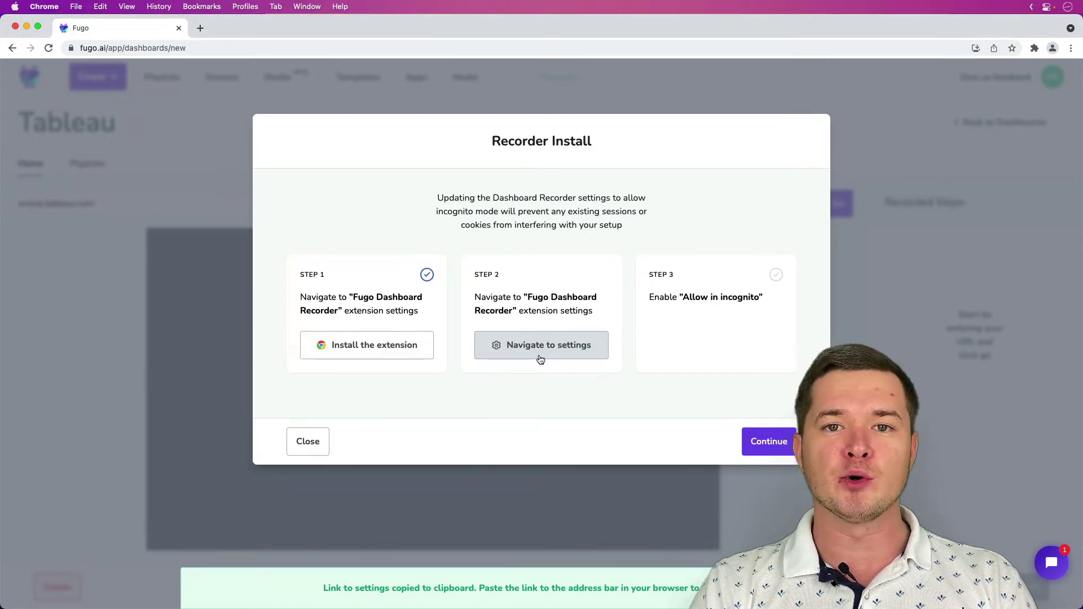
key(super+t)
key(super+v)
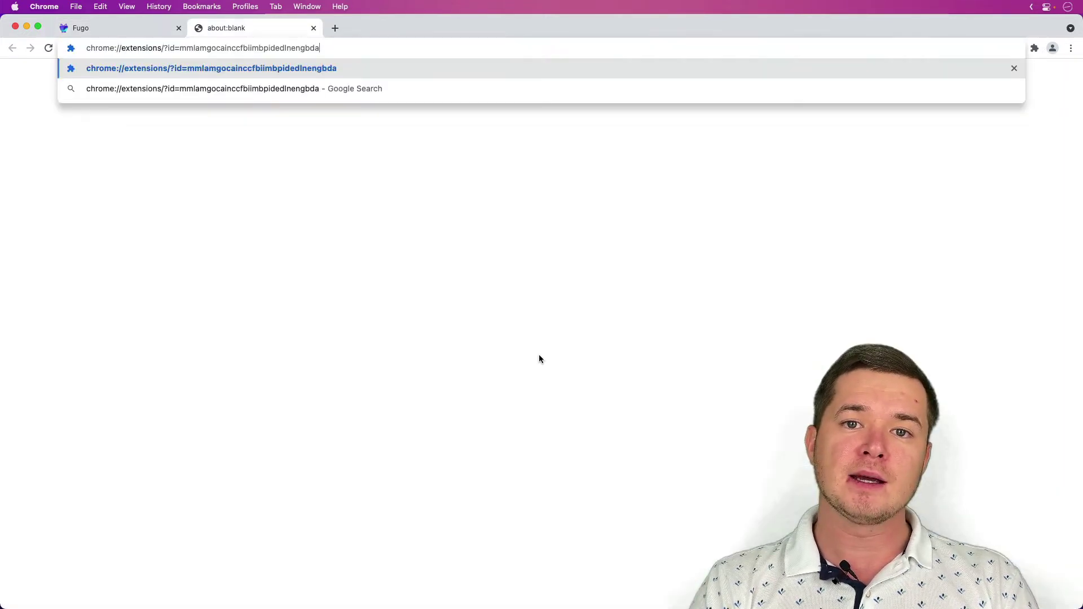
key(Return)
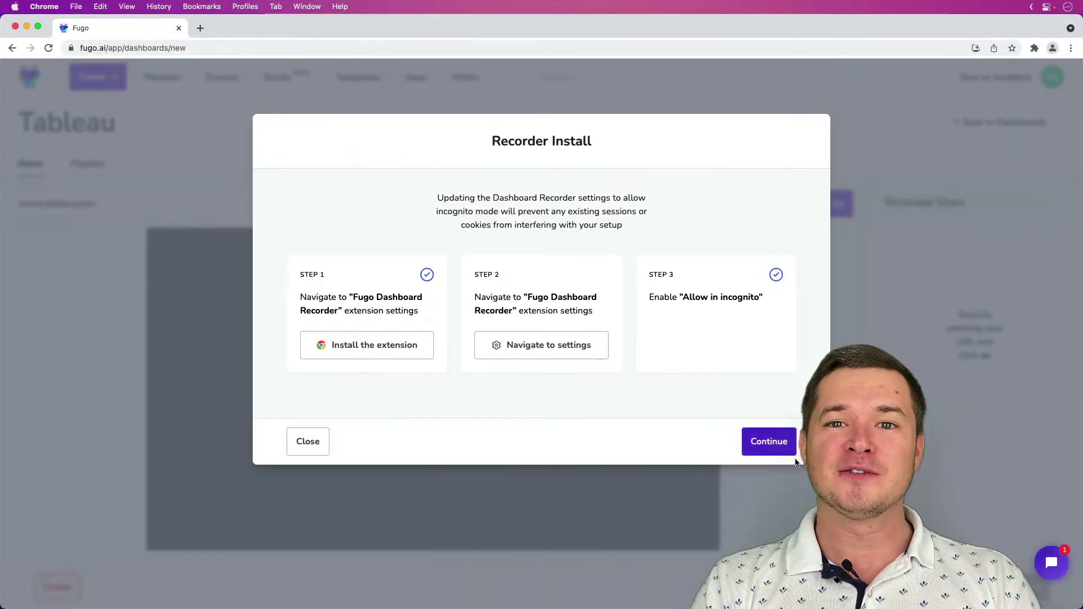
click(773, 443)
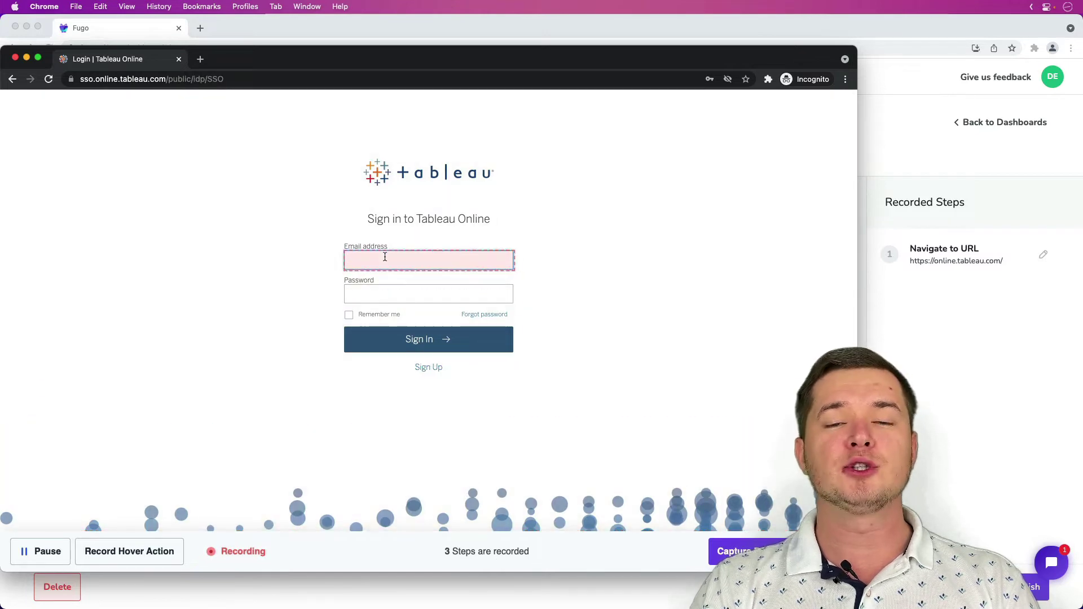
- Sign in to Tableau Online using the saved login details
click(386, 254)
click(395, 285)
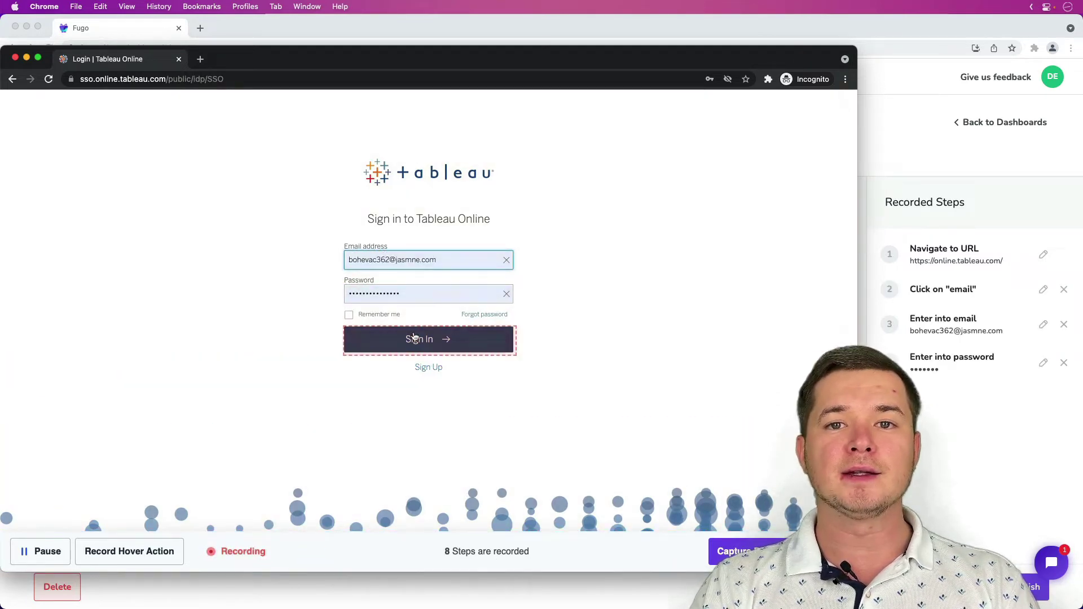
click(431, 341)
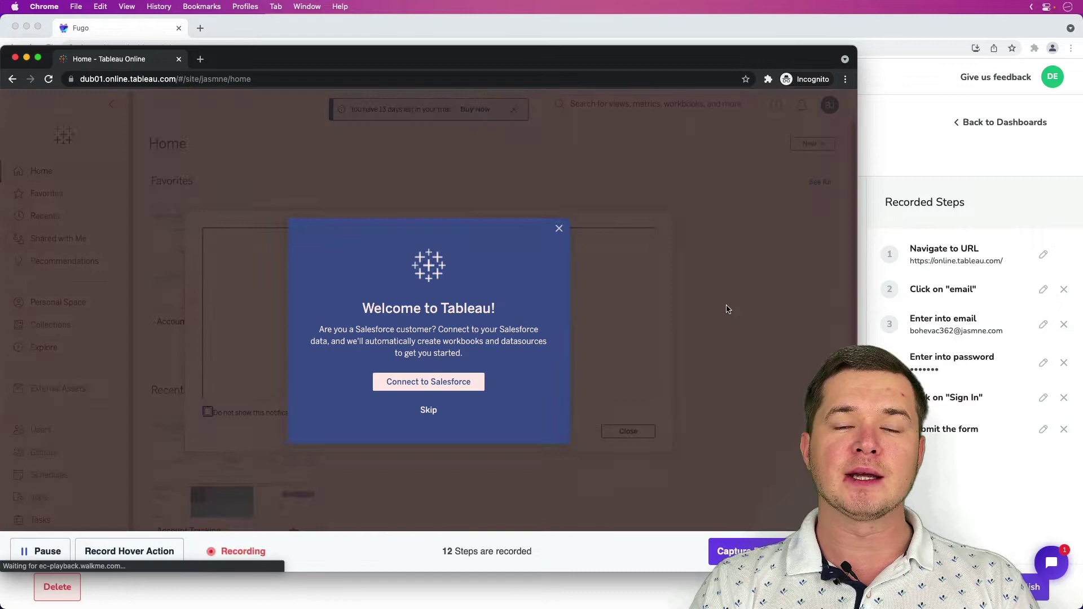
- Dismiss the Salesforce welcome, invite teammates, upgrade notice and home page banner
click(428, 410)
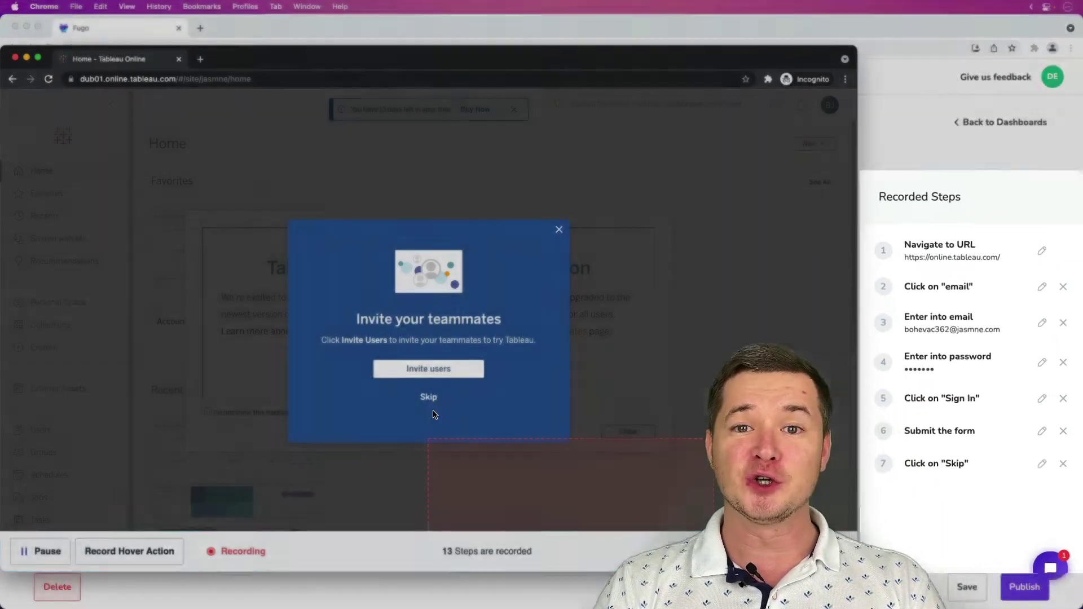
click(433, 401)
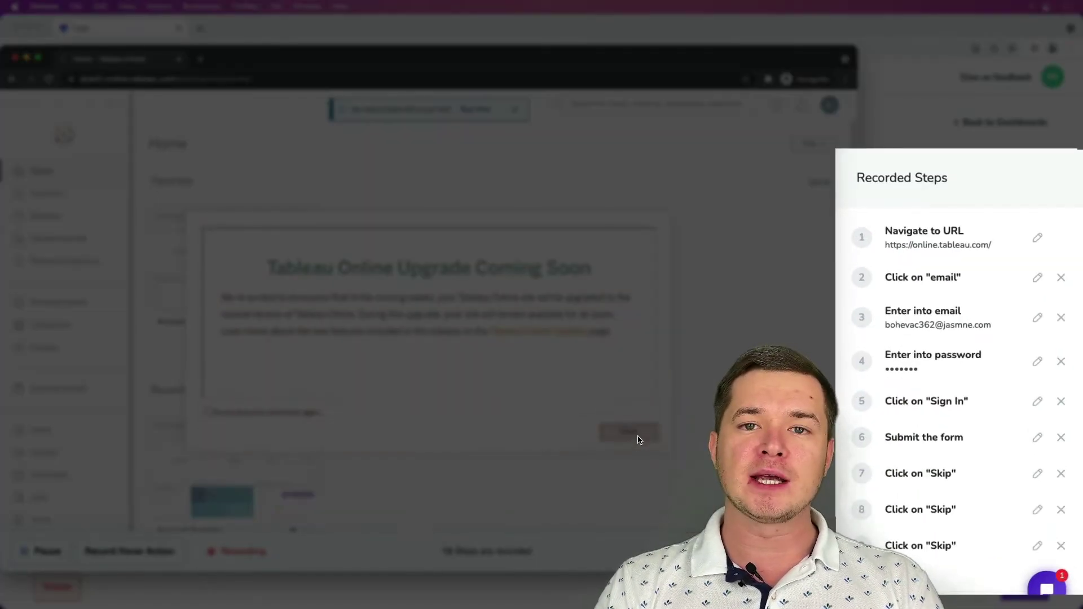
click(635, 436)
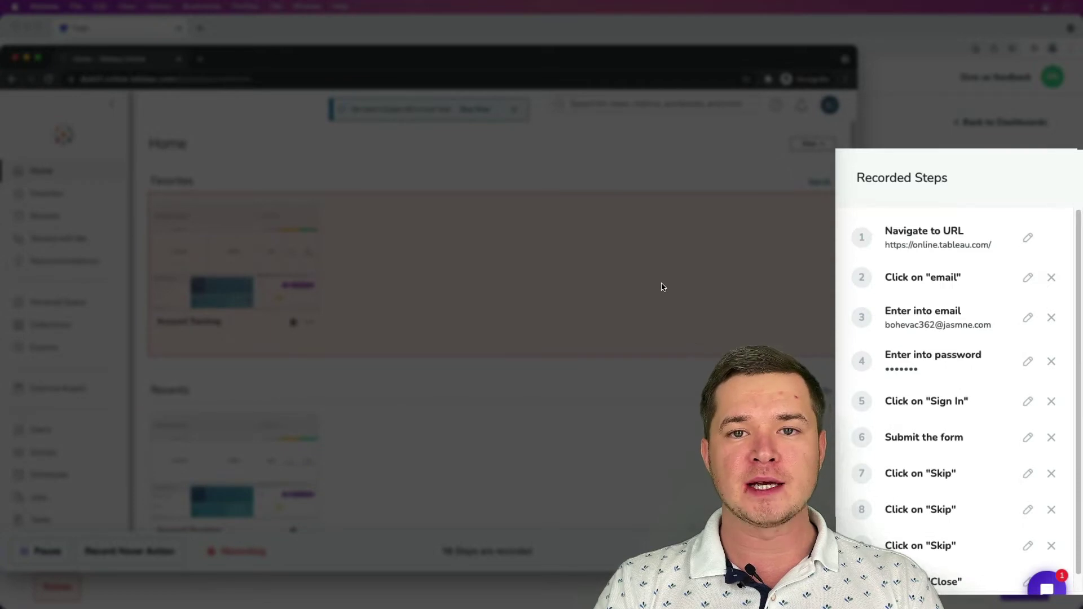
click(515, 110)
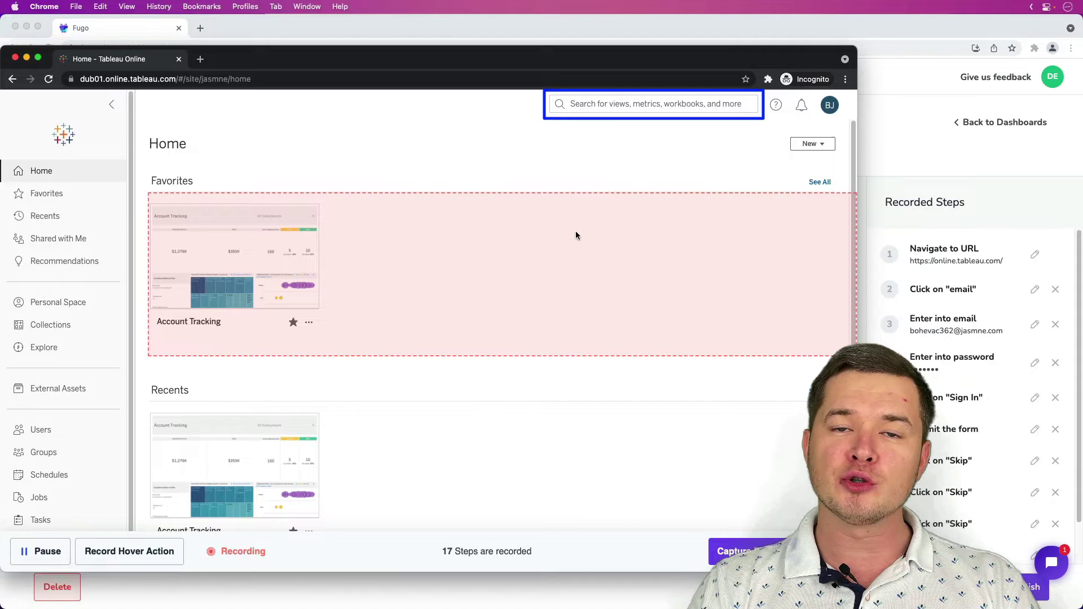
- Search for 'account', open the Account Tracking view and capture it as the dashboard
click(636, 103)
text(a)
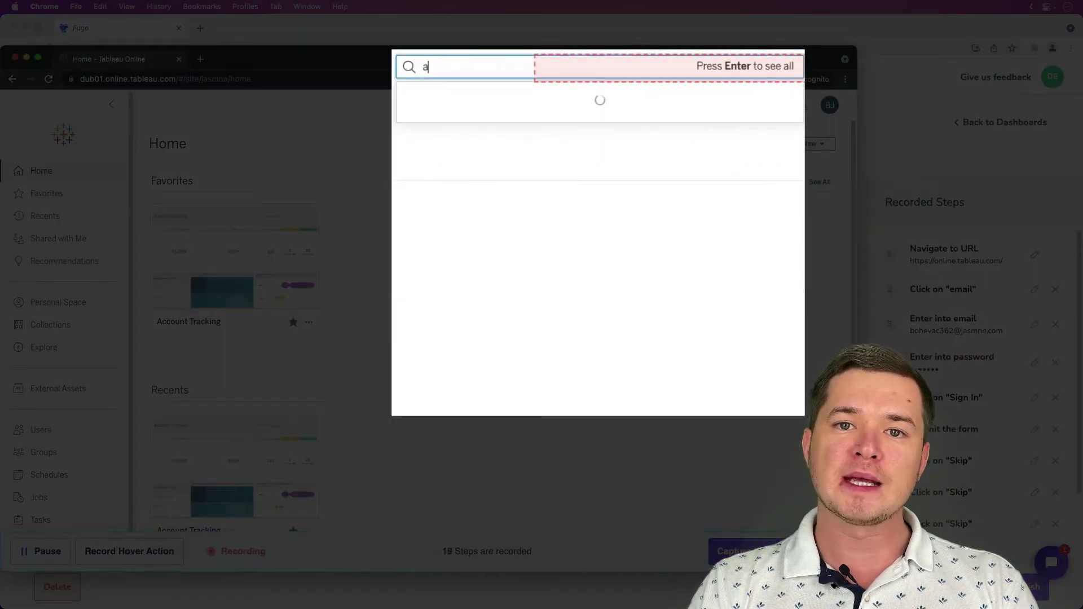
text(ccount)
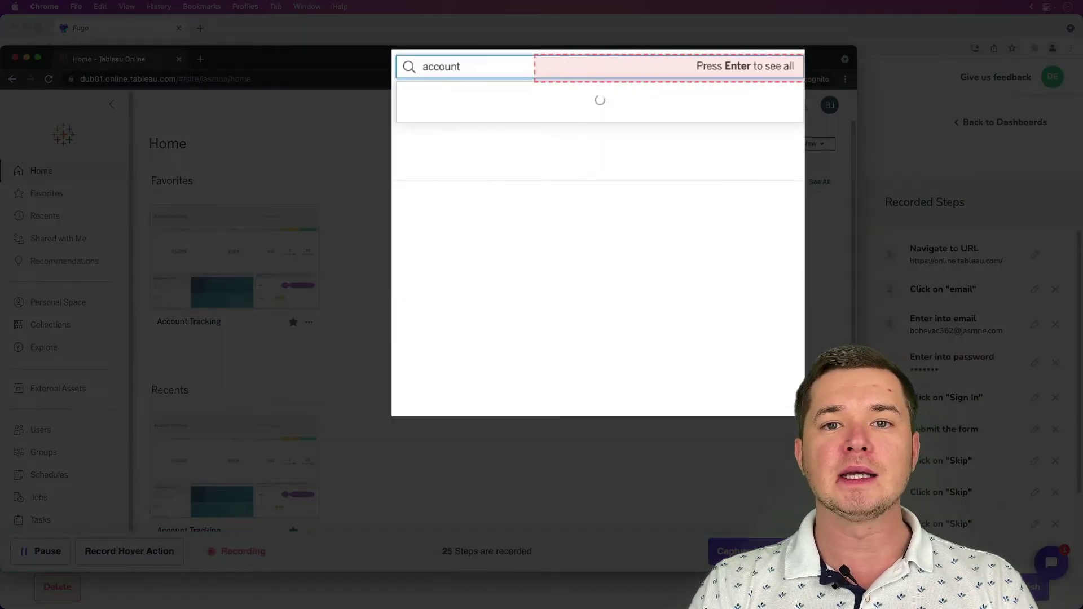
key(BackSpace)
key(BackSpace)
key(BackSpace)
text(ount)
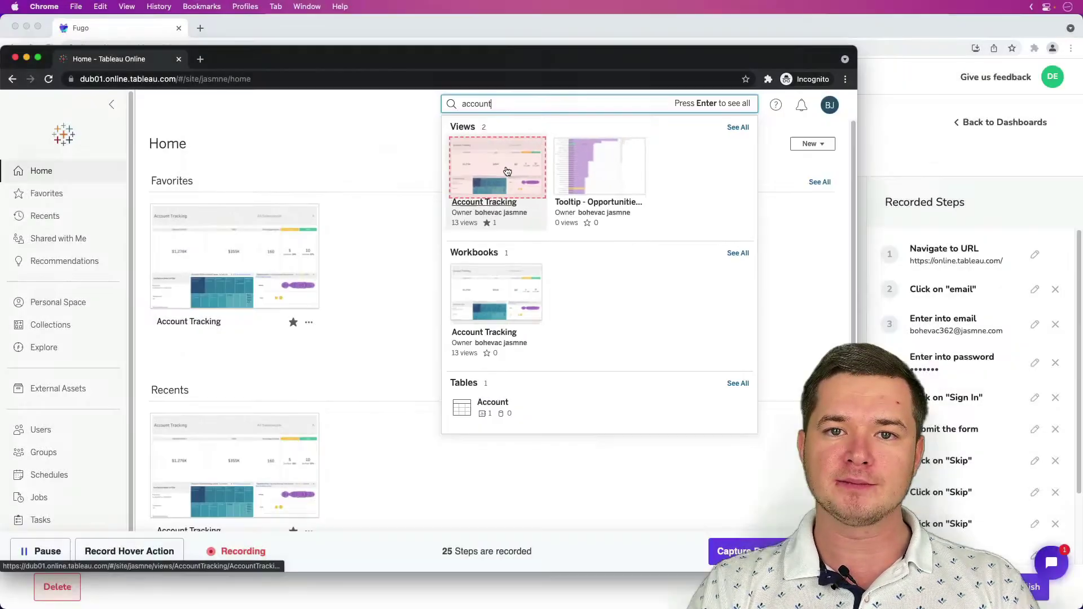
click(483, 153)
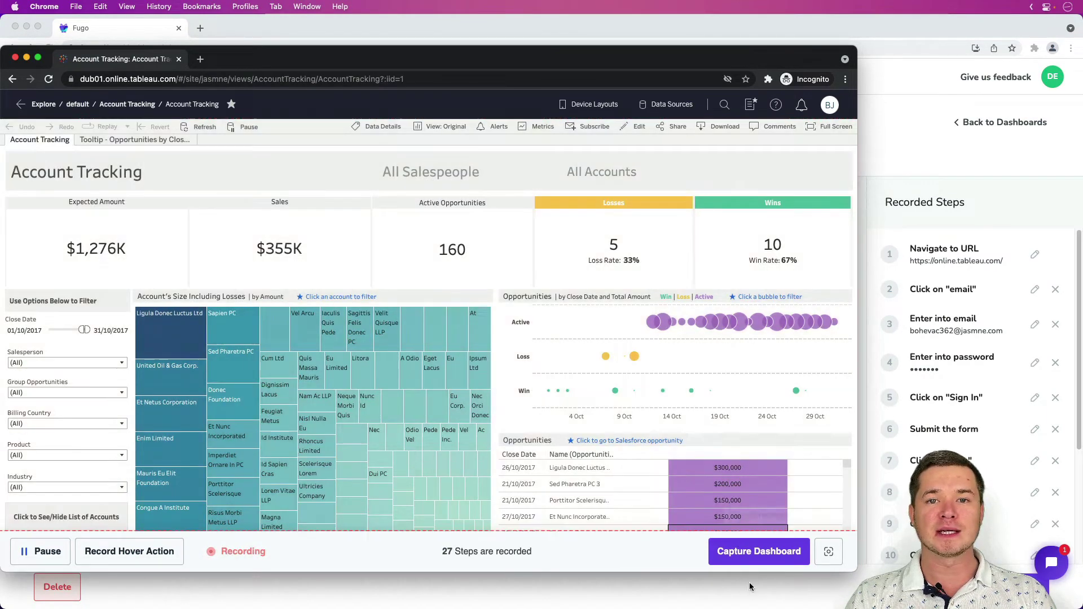
click(749, 558)
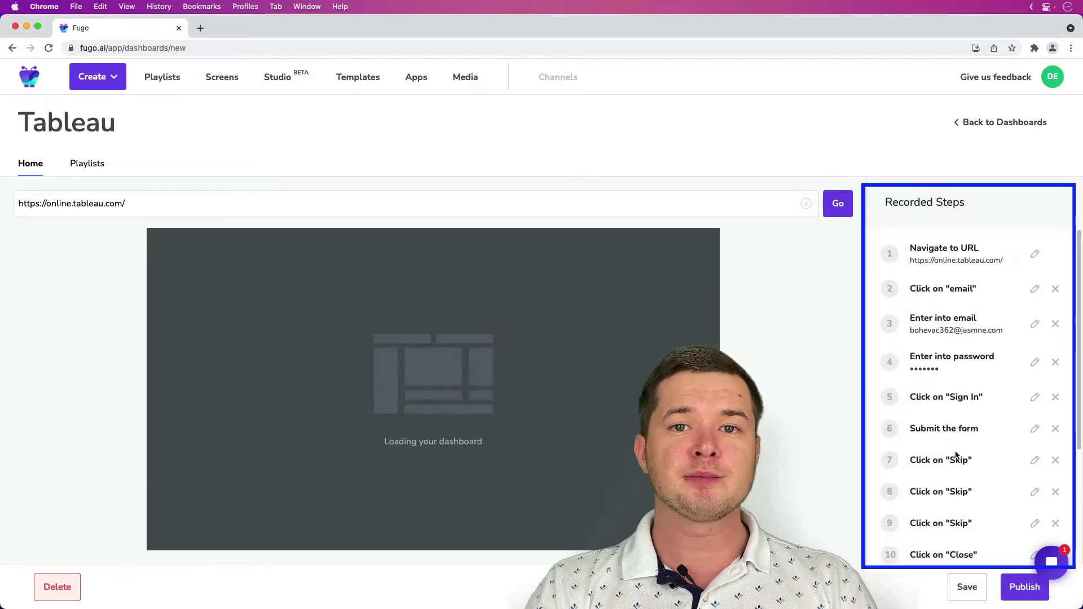
- Scroll through the Recorded Steps panel while the Account Tracking preview loads
scroll(957, 453, down, 3)
scroll(957, 453, up, 3)
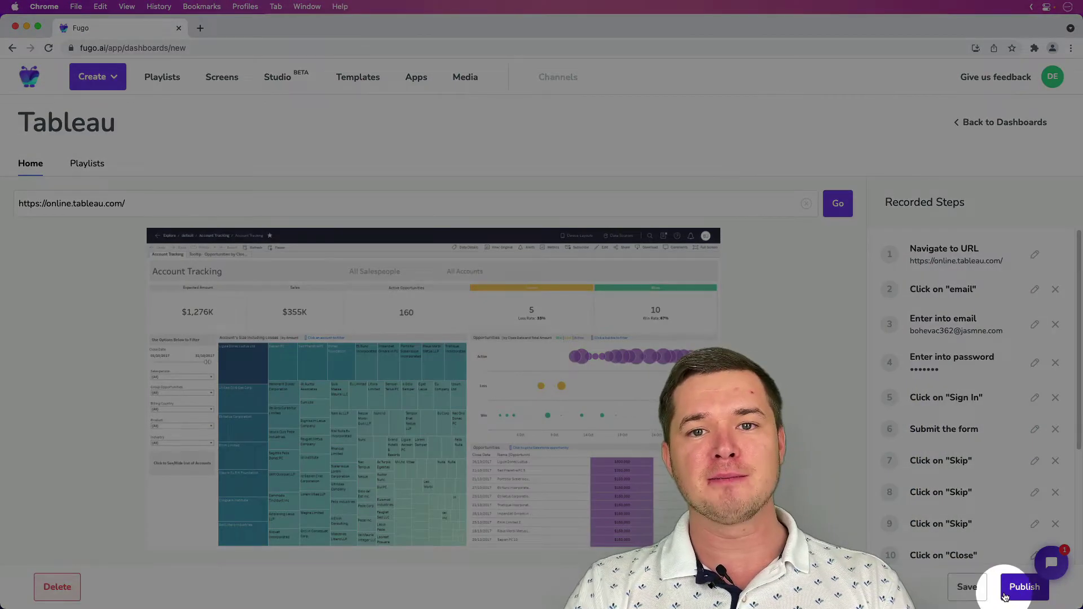
- Start publishing to a new screen and load the player.fugo.ai web player in a new tab
click(1031, 601)
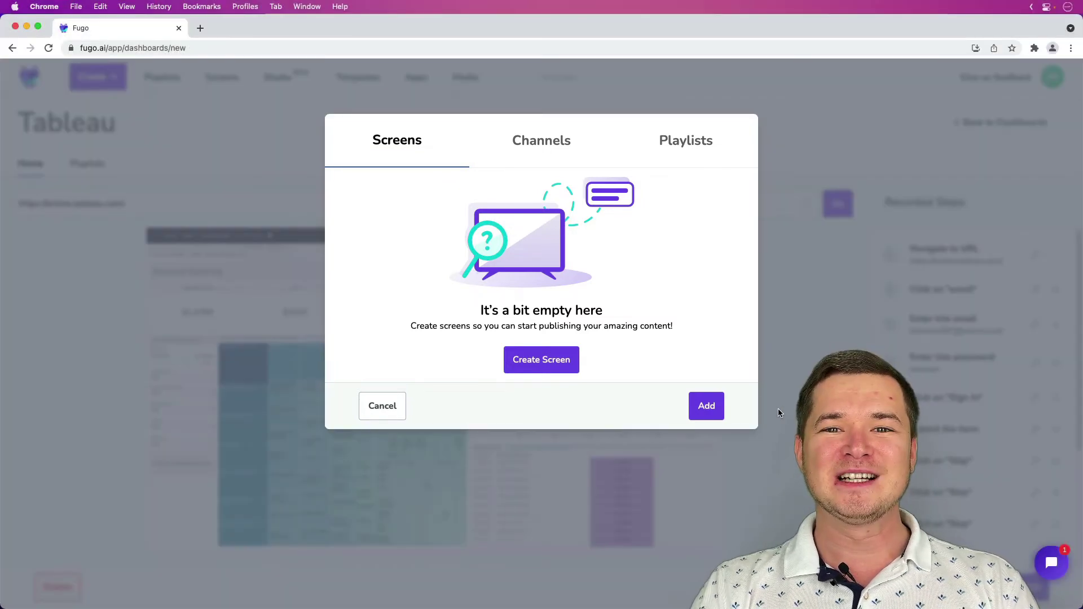
click(554, 366)
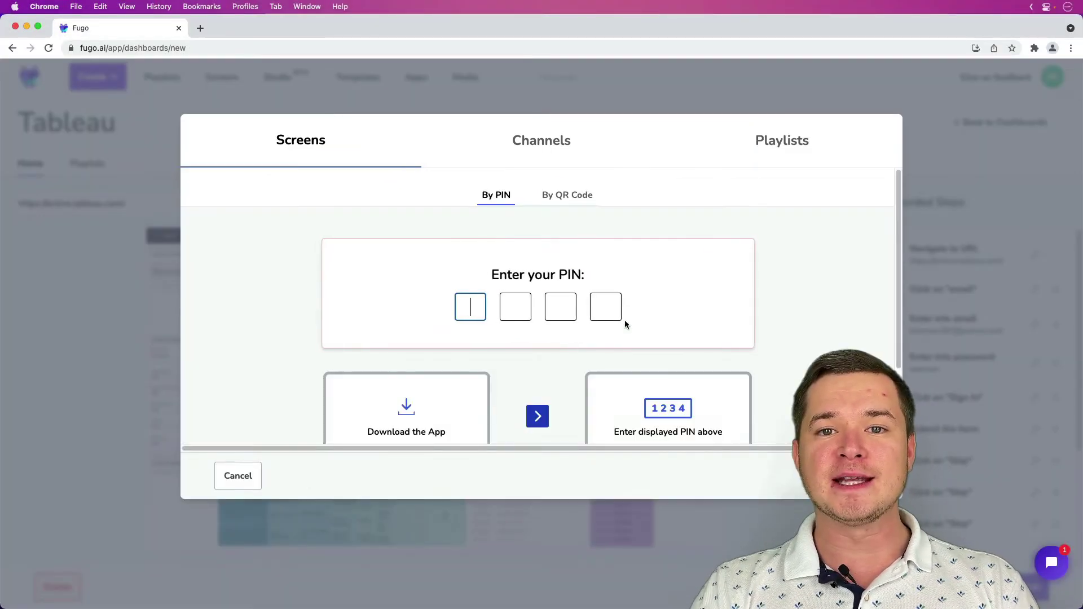
key(super+t)
text(player)
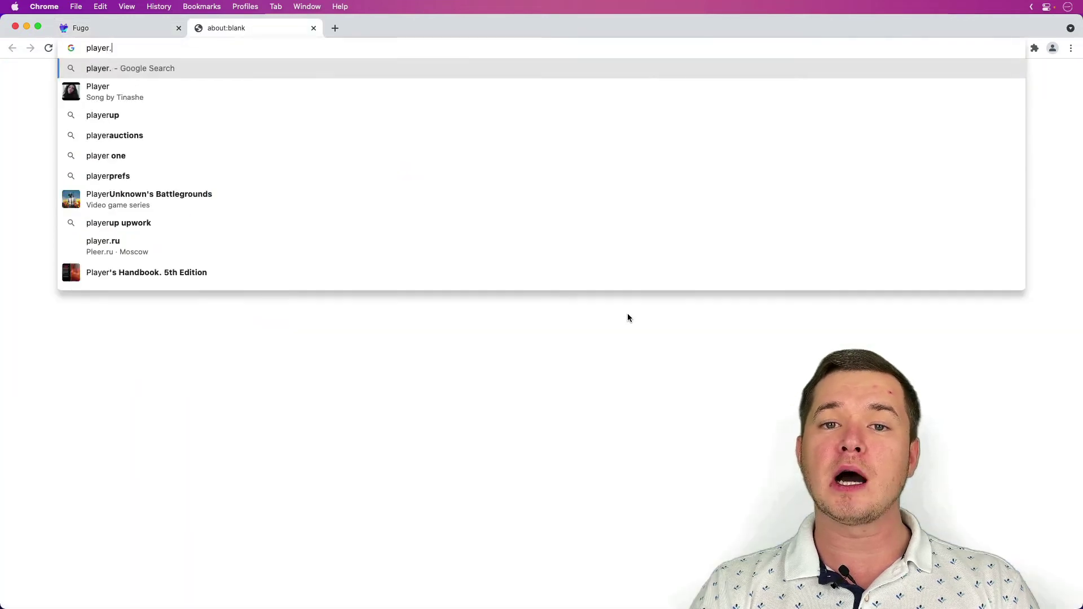
text(.fugo.ai)
key(Return)
key(super+1)
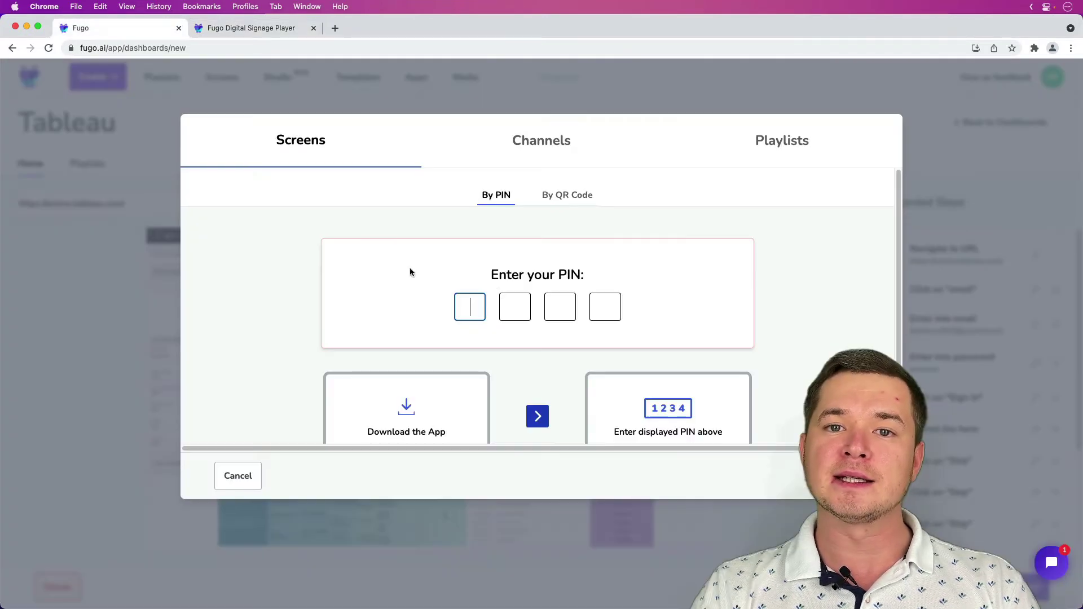
text(5281)
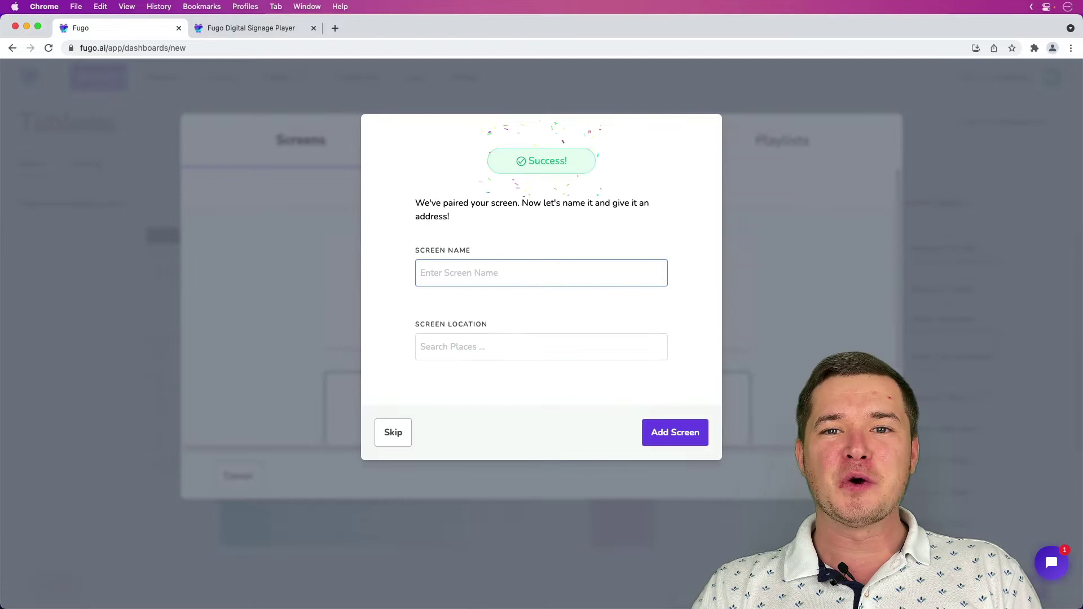
text(Web Player)
click(663, 433)
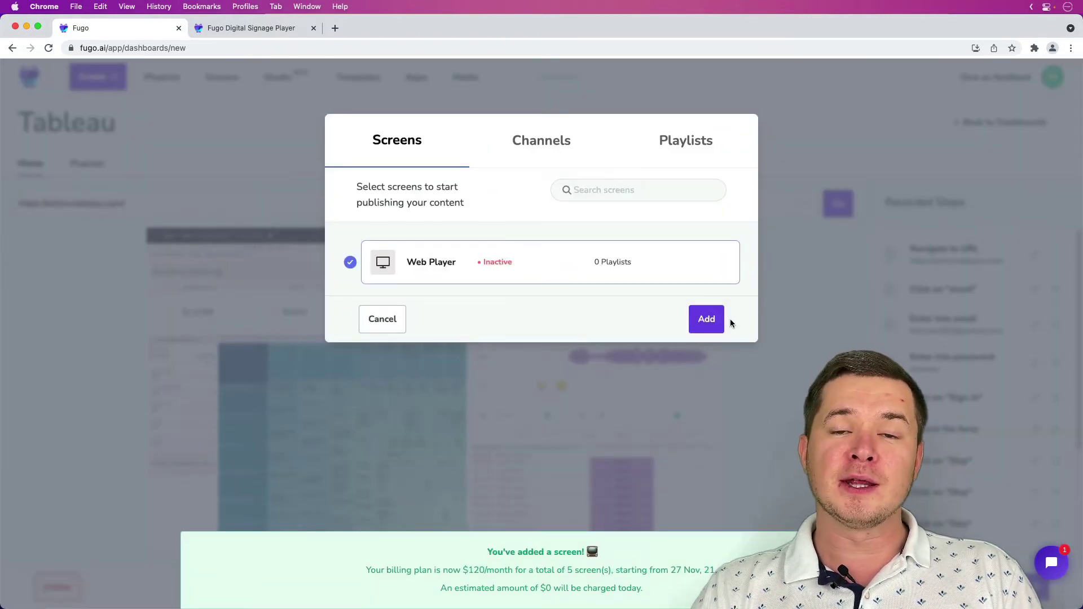
click(714, 320)
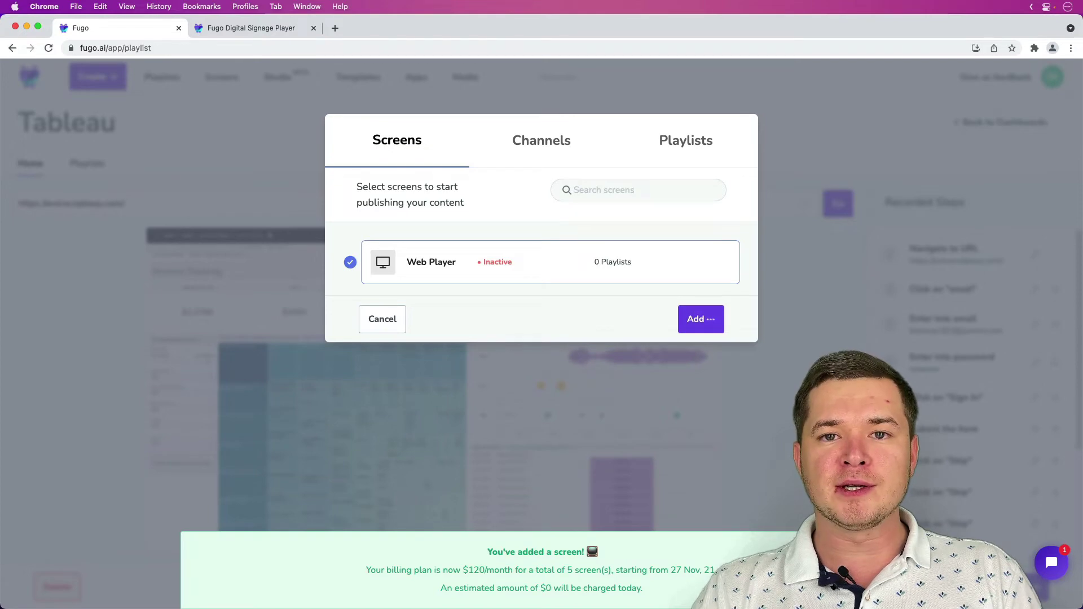
- Publish the playlist containing the Tableau dashboard to the Web Player screen
scroll(650, 445, down, 5)
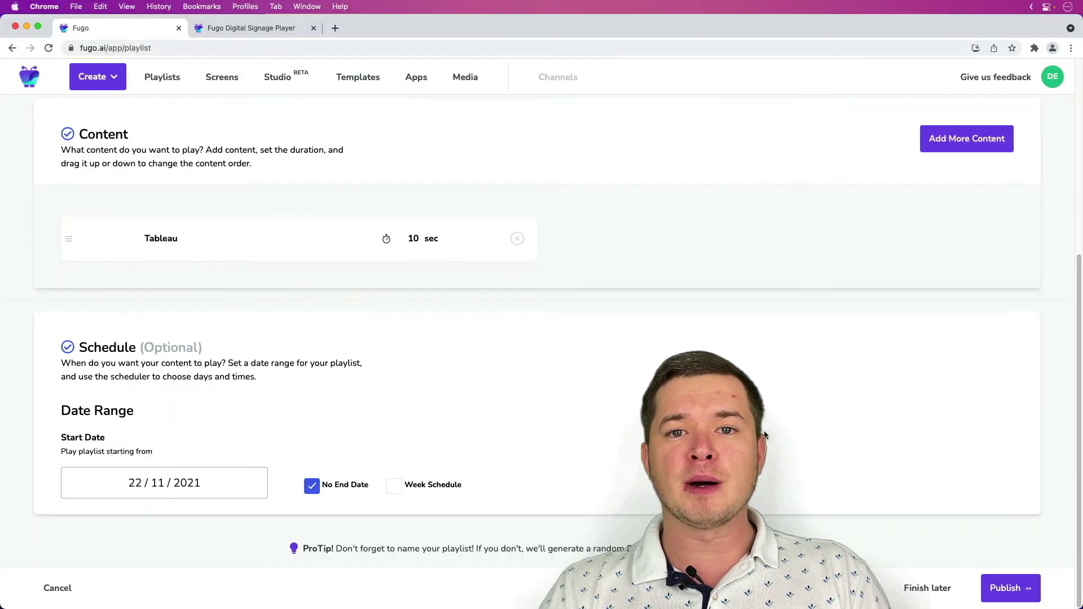
click(252, 29)
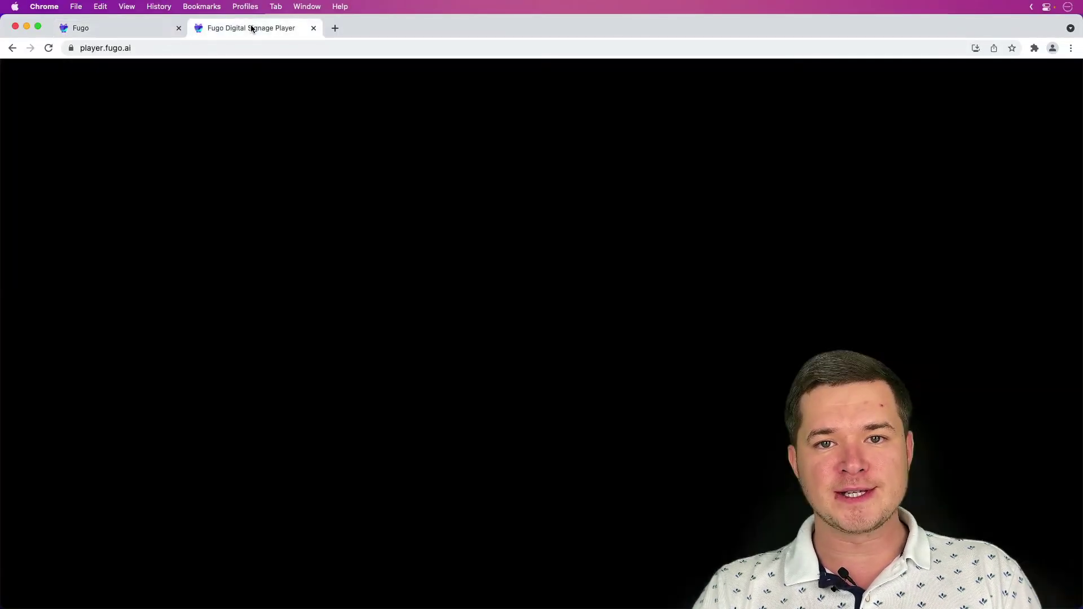